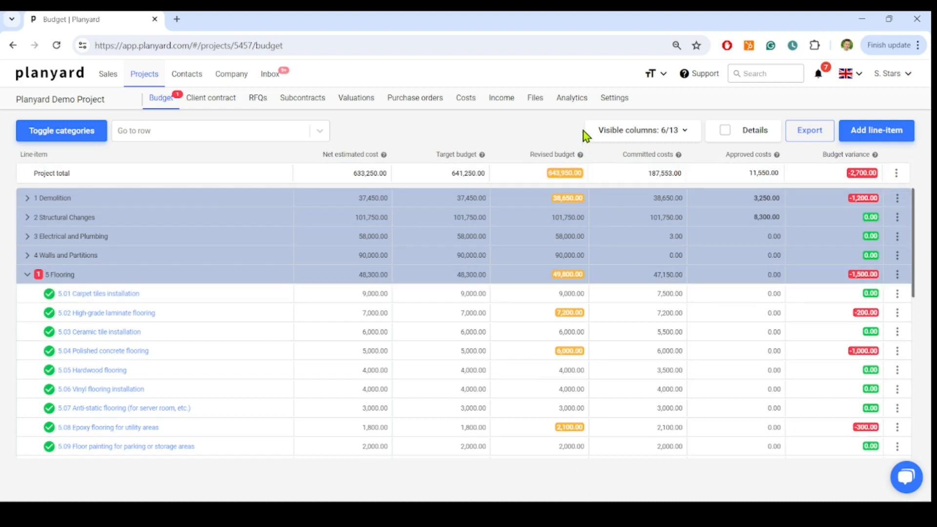
Step: Open the project's sharing settings, try enabling the document uploader and RFQ manager permissions, and close without saving
left_click(616, 99)
left_click(854, 136)
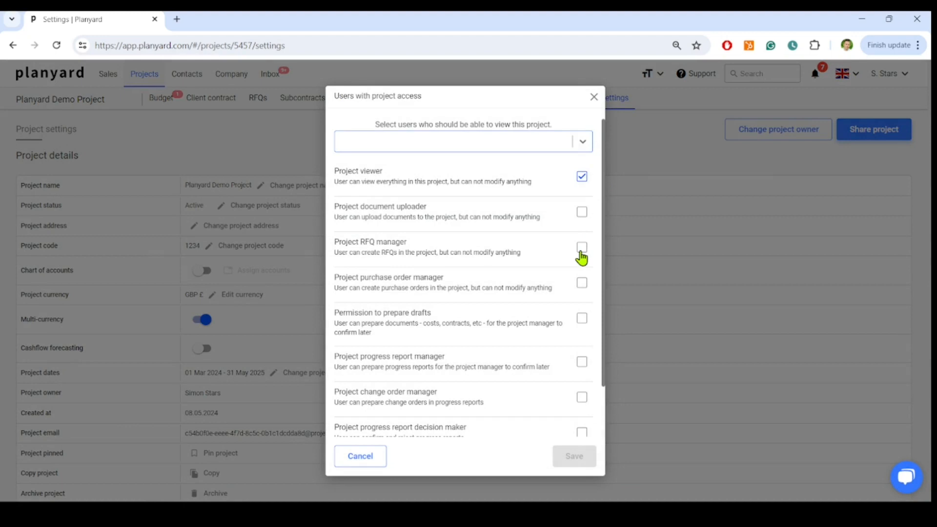
left_click(578, 141)
left_click(578, 139)
left_click(582, 249)
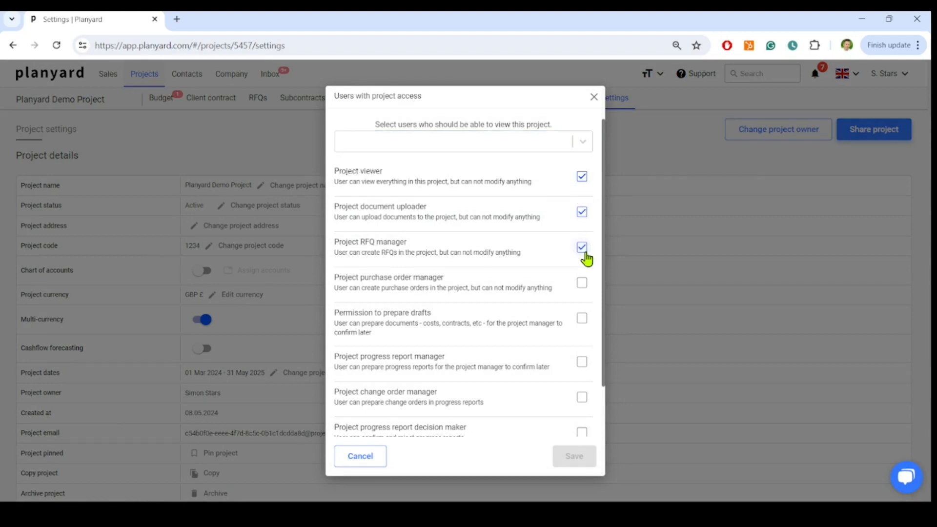
left_click(594, 97)
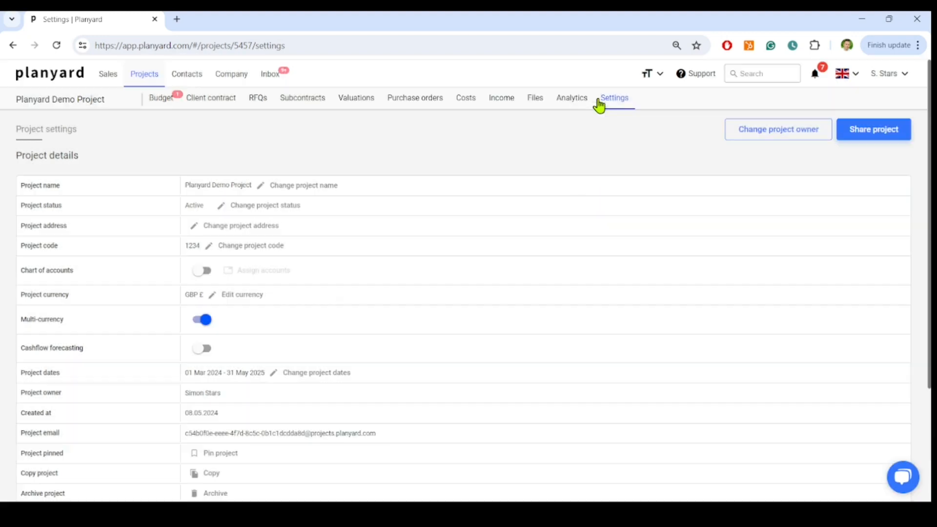
Step: Create a new RFQ named "Walls and partitions bid request"
left_click(259, 99)
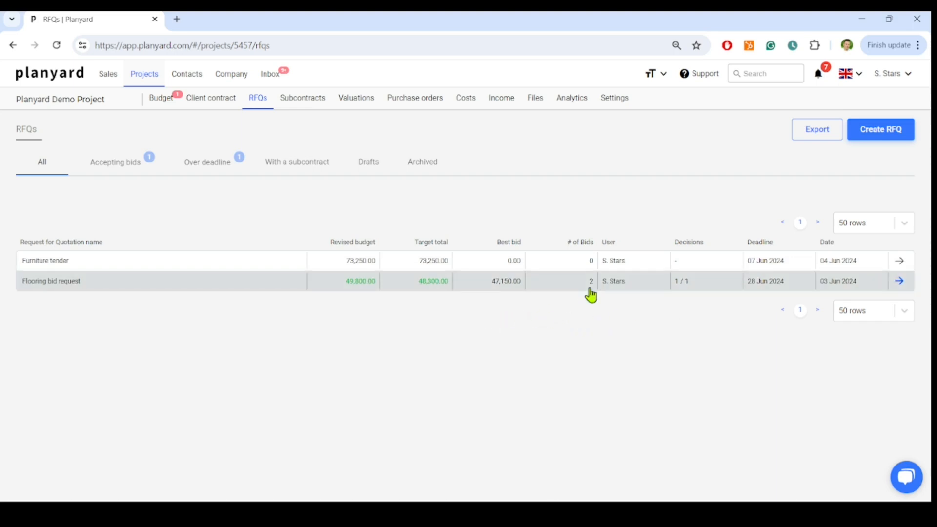
left_click(879, 137)
left_click(341, 168)
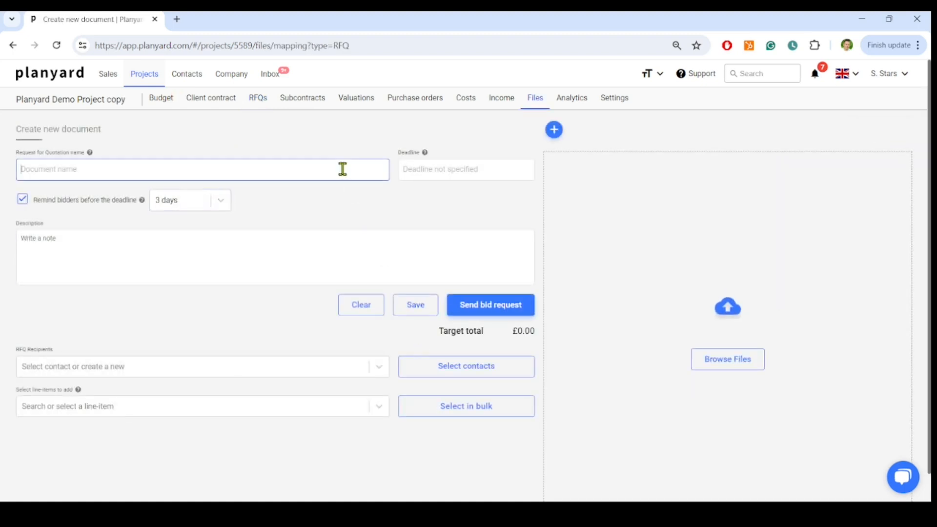
type("Walls and partitions bid request")
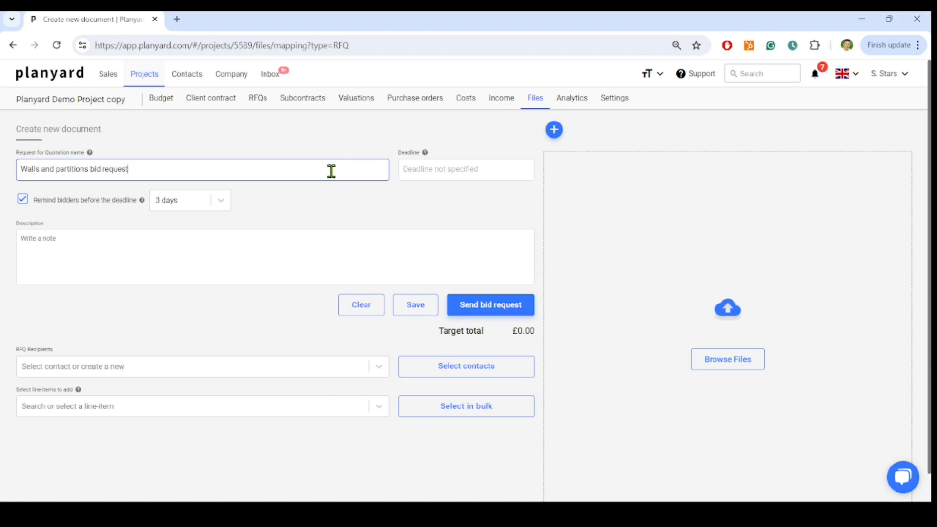
Step: Paste the tender instructions with the drawings link into the RFQ description and set the deadline to 02 Jul 2024
left_click(155, 237)
type("Tenders must be lodged by the Tender Conditions in the tender document.  I've attached it. If you have any questions about this tender, please don't hesitate to contact me.  Please find the drawings and plans here: www.projectfilesstorage.xyz")
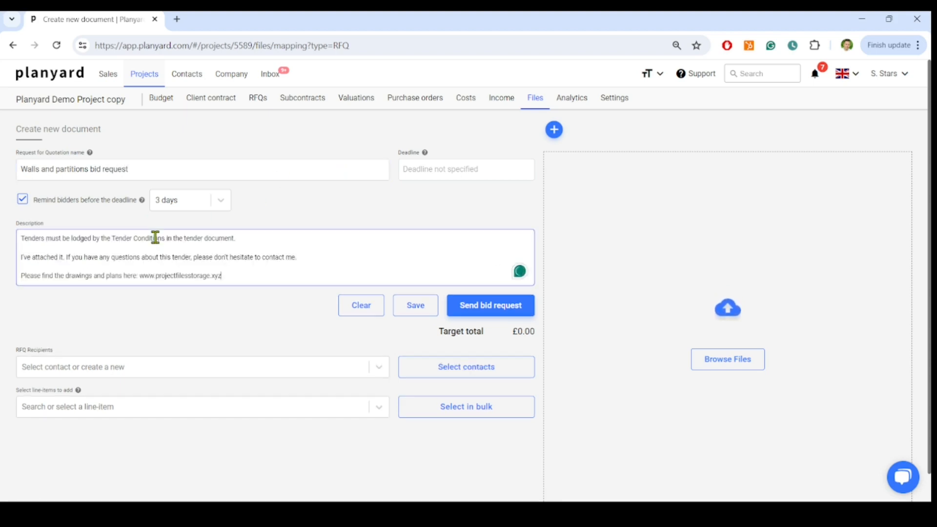
left_click_drag(222, 275, 142, 277)
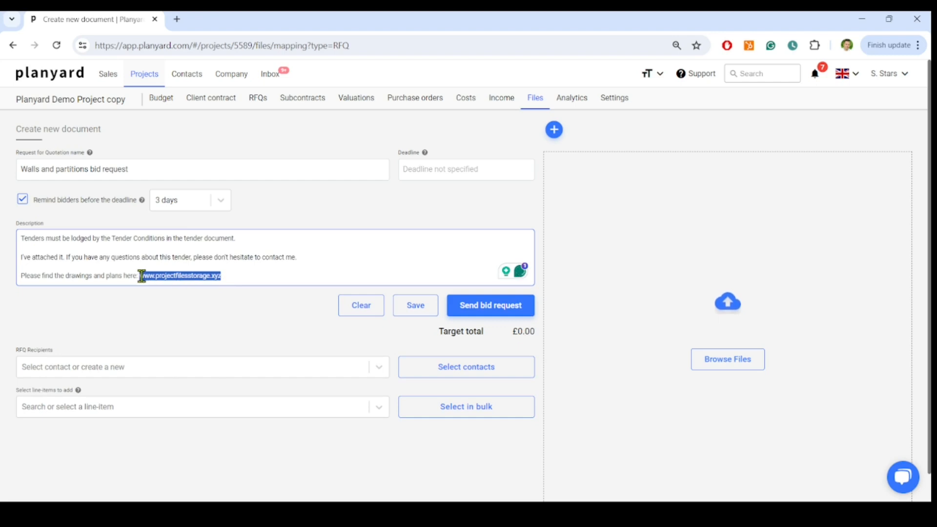
left_click(183, 333)
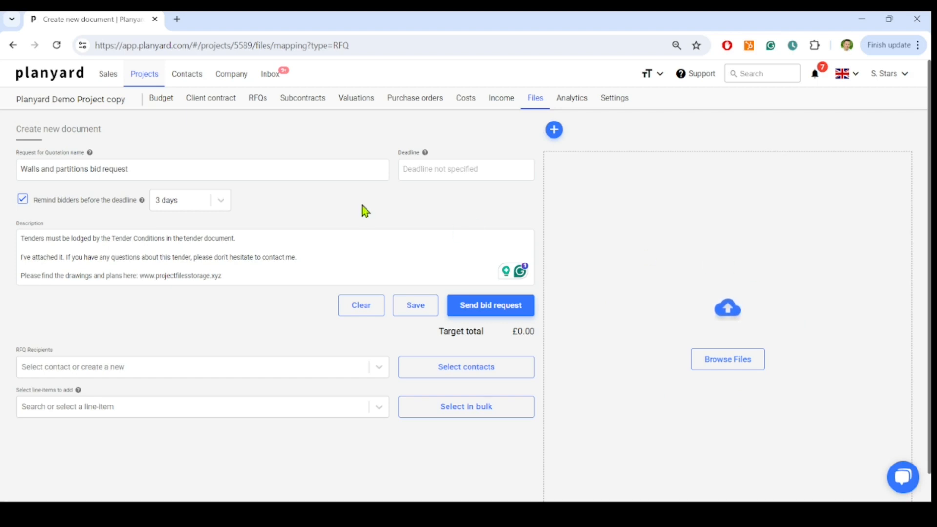
left_click(423, 169)
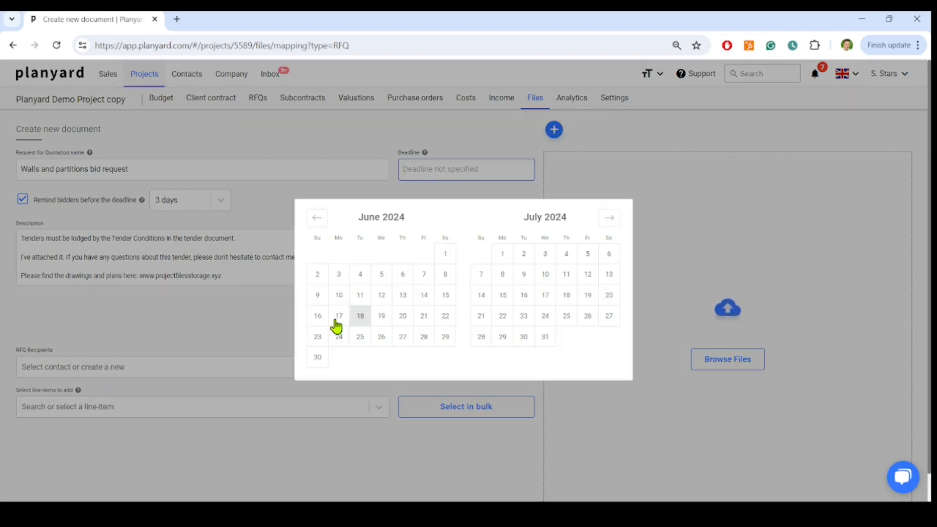
left_click(527, 256)
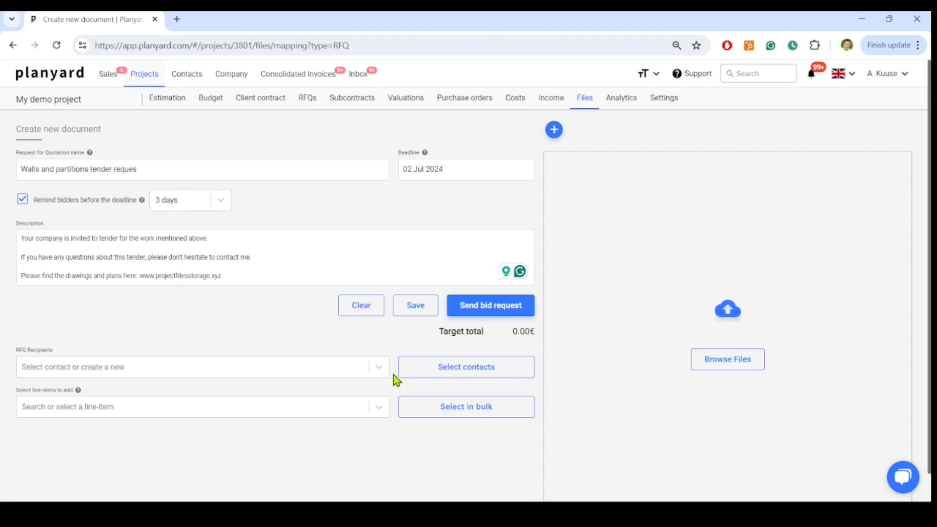
Step: Add the [DEMO] Planyard Electric LLC contact as an RFQ recipient and choose the Excavation works category for selecting further contacts
left_click(180, 366)
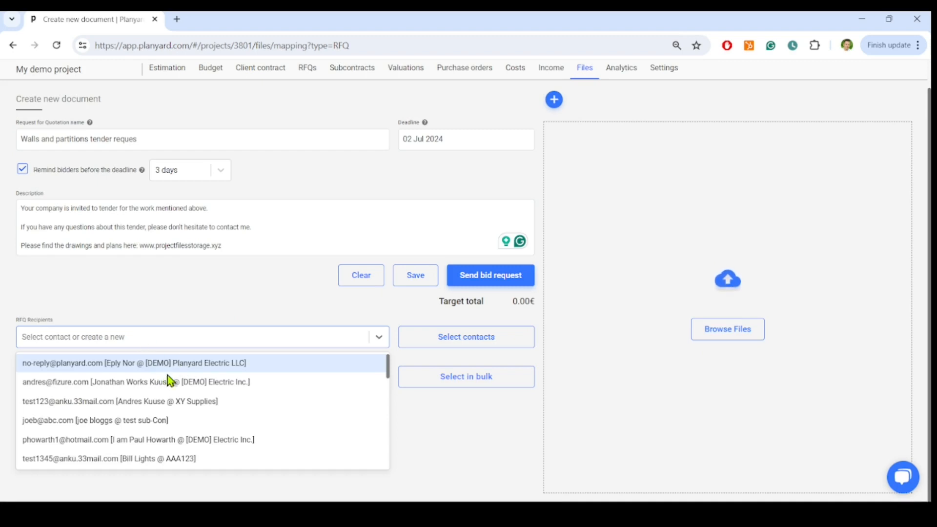
left_click(187, 365)
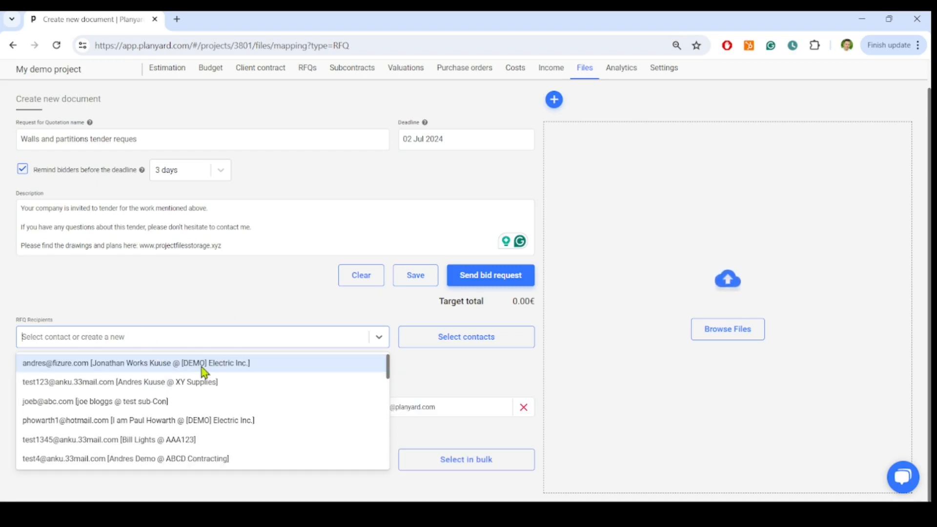
left_click(477, 347)
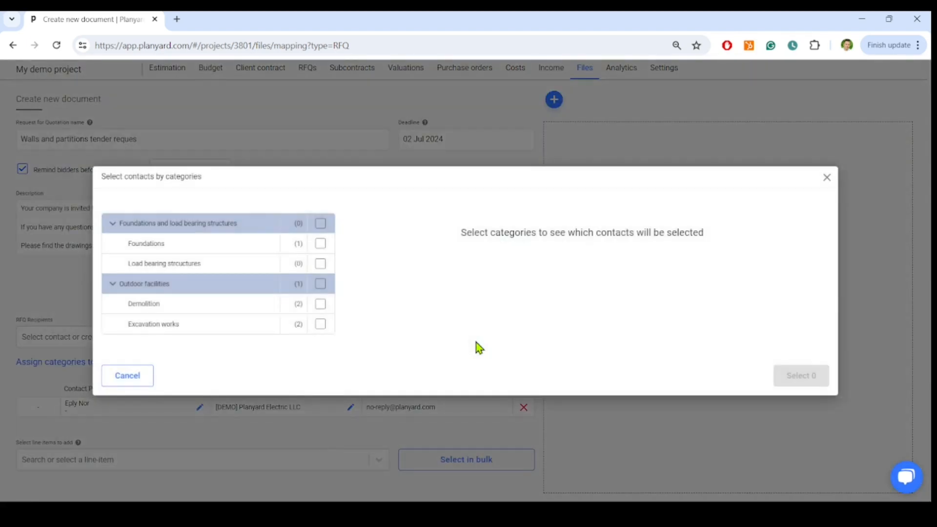
left_click(320, 324)
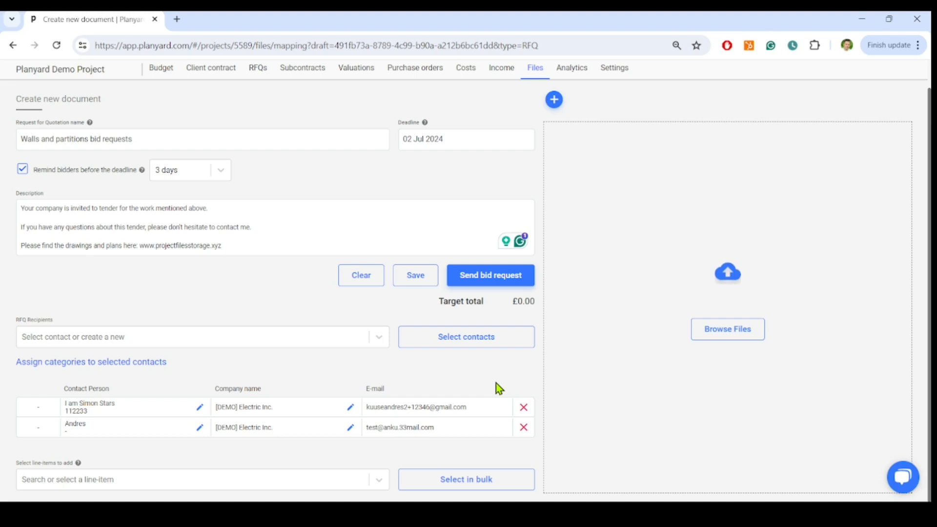
Step: Add all line items of category 4 Walls and Partitions to the RFQ in bulk
left_click(474, 481)
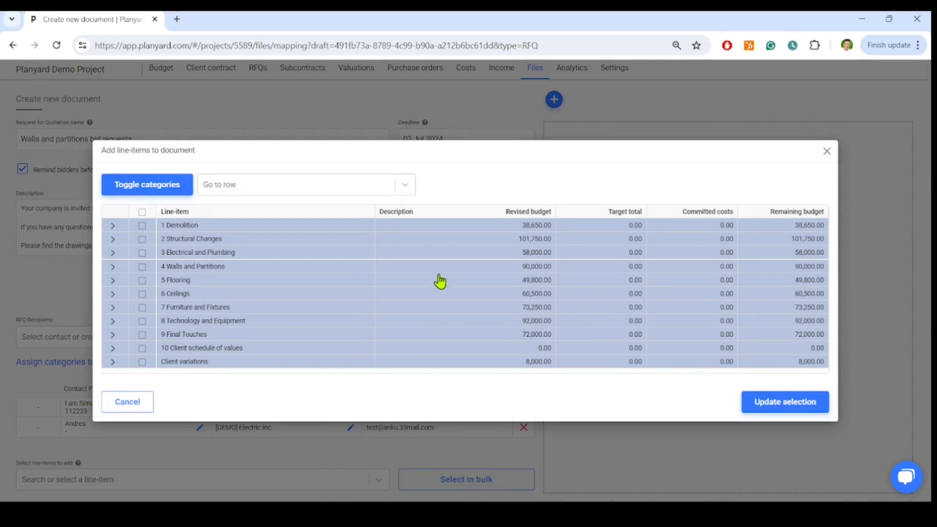
left_click(112, 267)
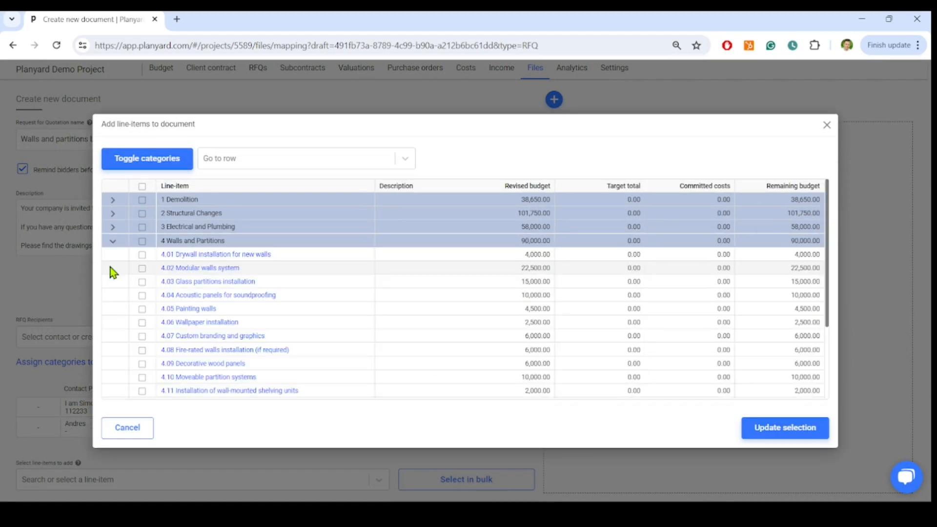
left_click(143, 242)
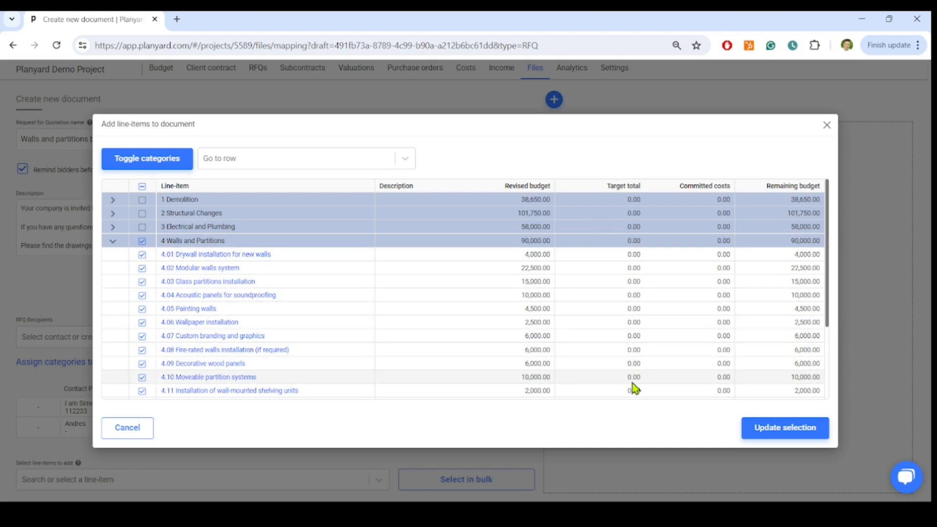
left_click(764, 434)
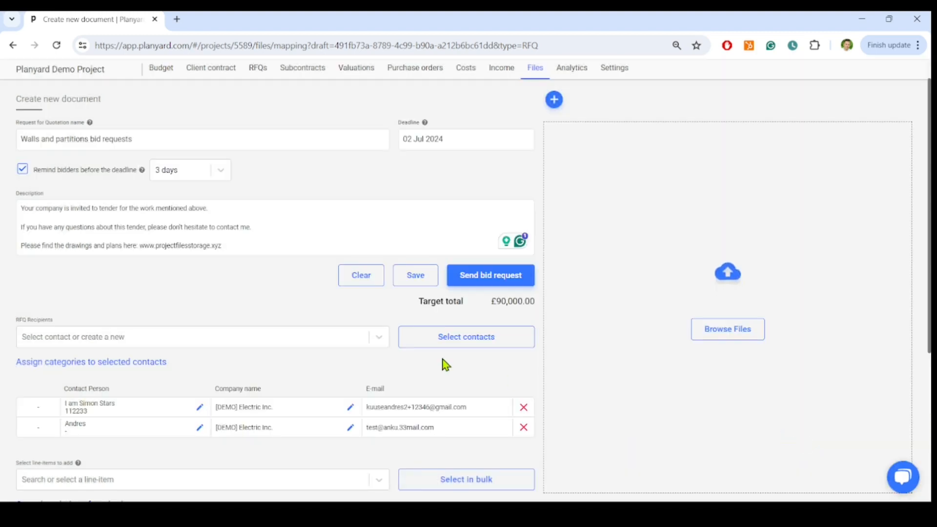
Step: Try adding three blank rows beneath line item 4.12 Privacy screens for open areas and remove them again
scroll(445, 365, "down", 5)
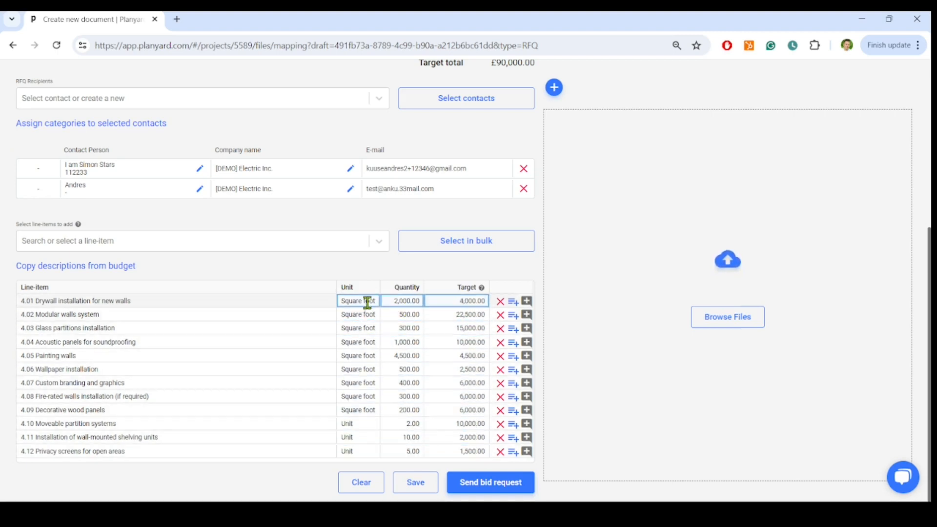
mouse_move(477, 290)
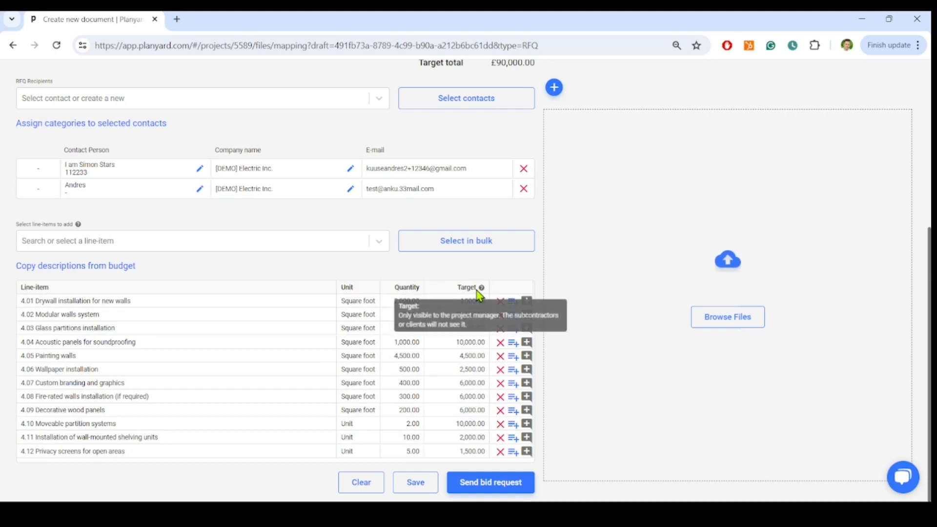
left_click(513, 452)
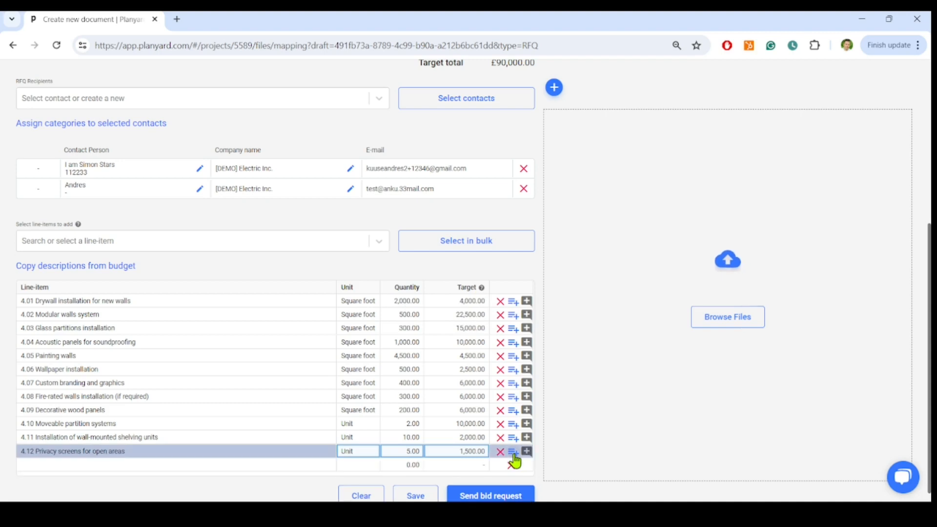
left_click(513, 452)
left_click(513, 454)
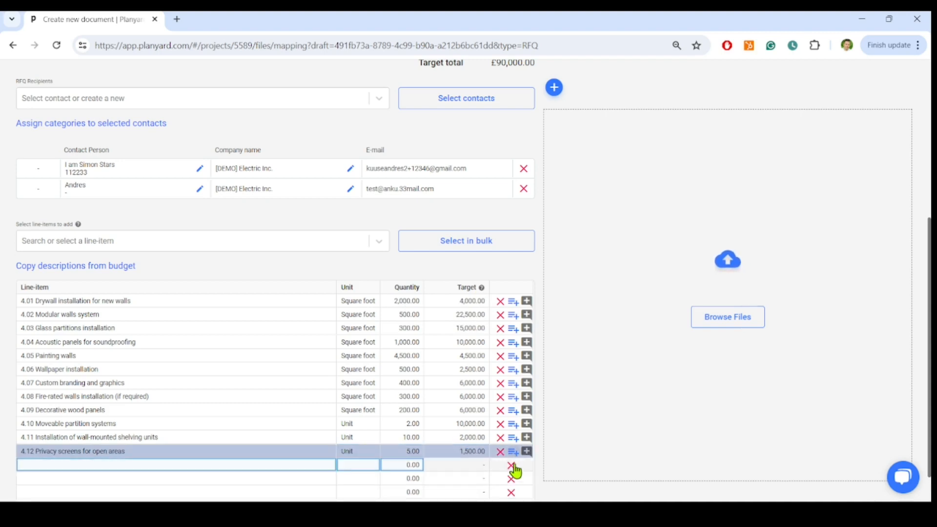
scroll(515, 472, "down", 1)
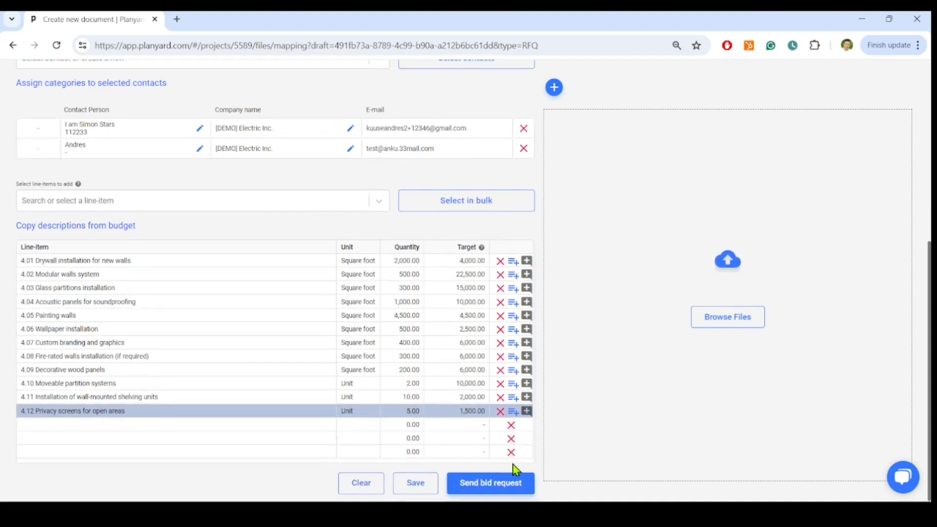
left_click(512, 452)
left_click(512, 452)
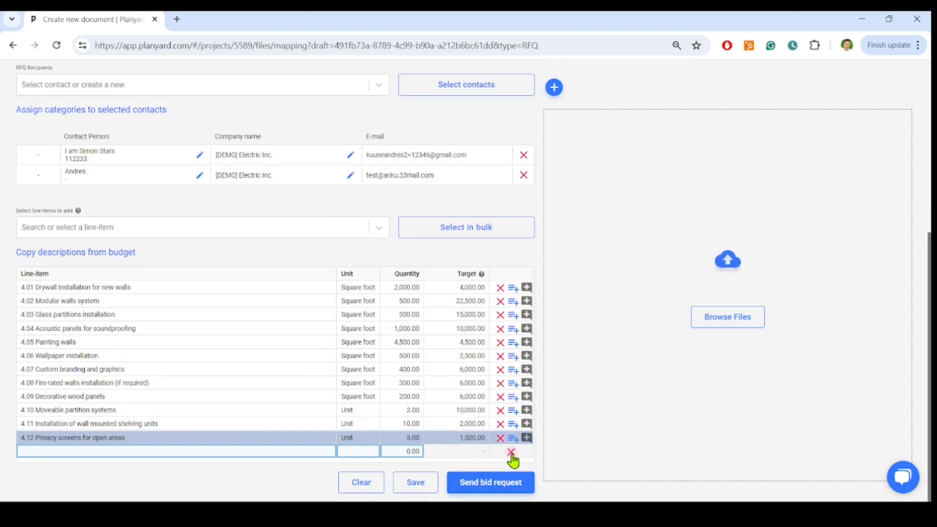
left_click(511, 452)
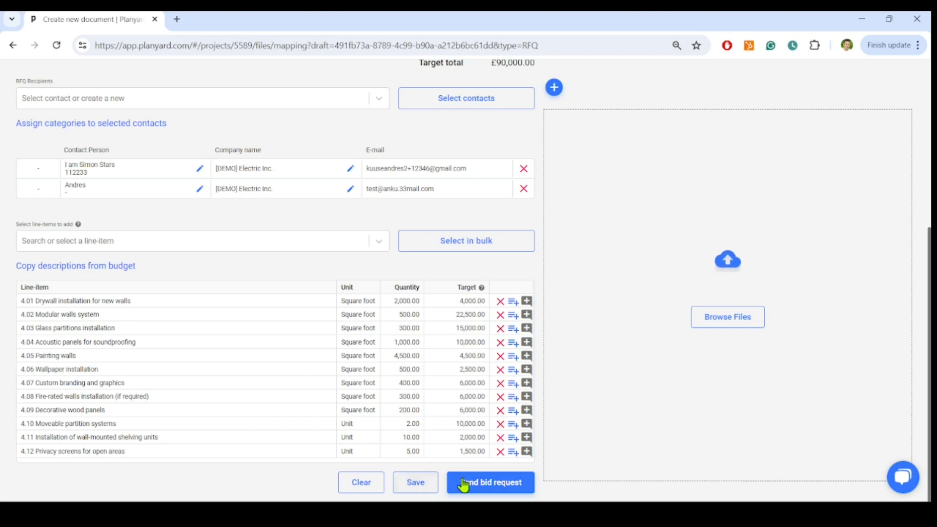
Step: Send the bid request to the selected recipients
left_click(497, 483)
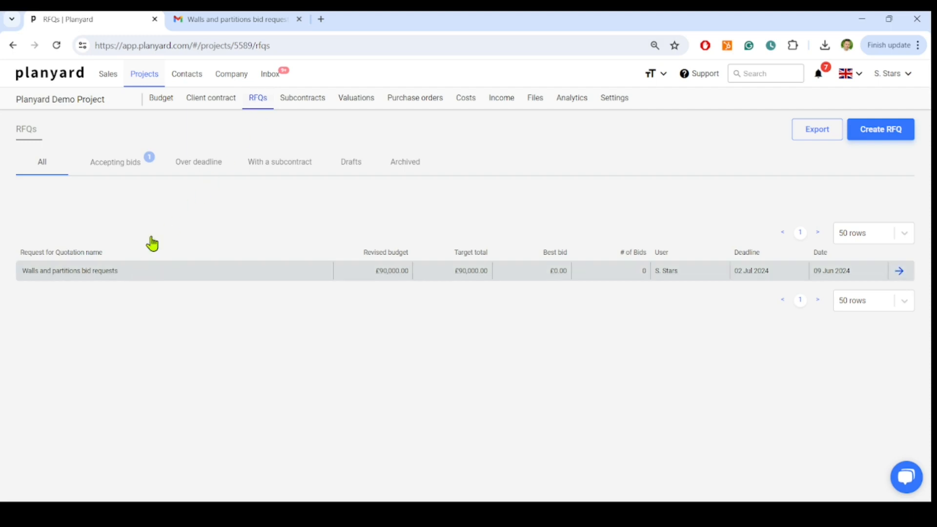
Step: Switch to Gmail and review the bid invitation's sender, subject, message text and bid sheet links
left_click(229, 24)
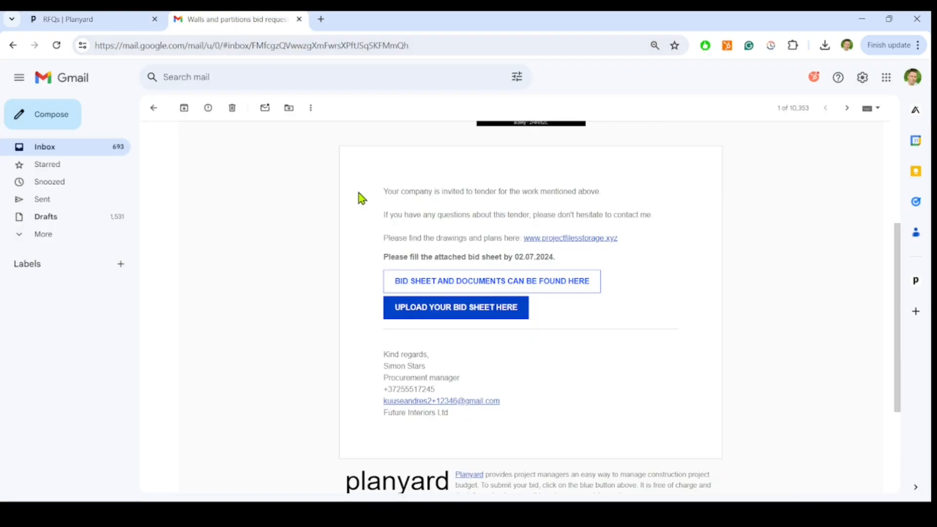
scroll(355, 180, "up", 4)
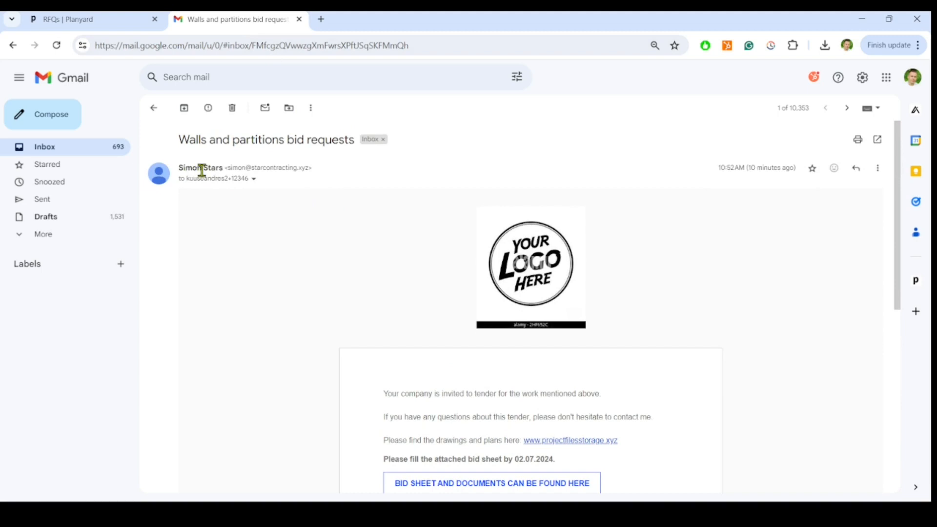
mouse_move(217, 169)
left_click_drag(315, 168, 226, 171)
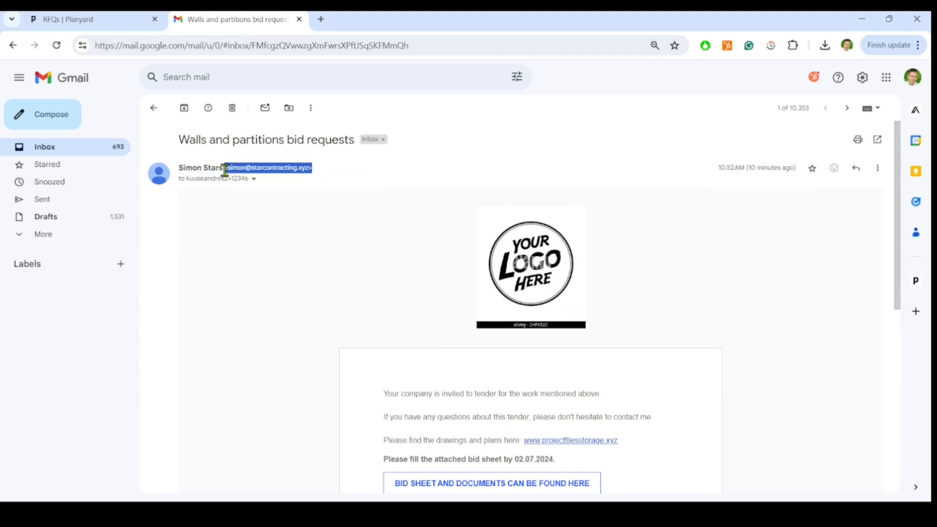
left_click(350, 169)
left_click_drag(354, 139, 184, 143)
left_click(632, 253)
scroll(681, 289, "down", 3)
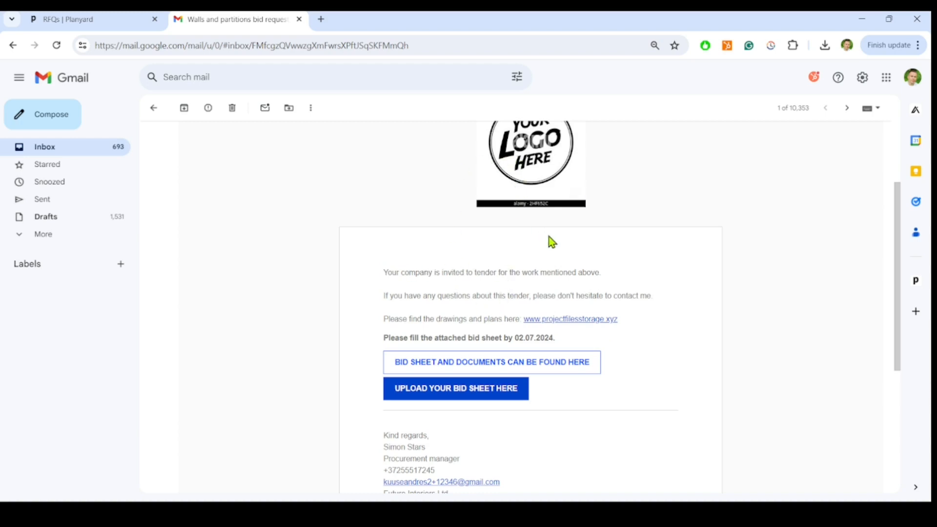
scroll(548, 239, "down", 1)
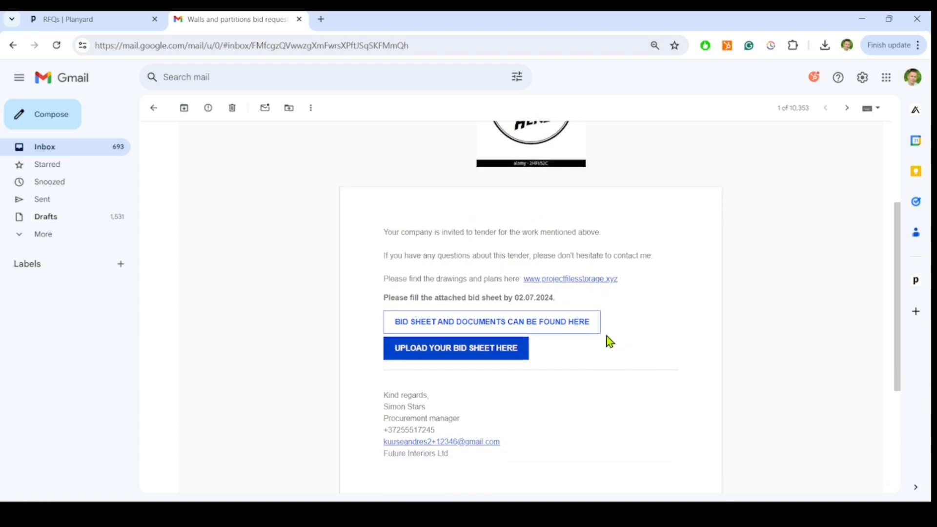
Step: Open the bid sheet and documents link from the invitation, download the bidding spreadsheet template and dismiss the download scan notice
left_click(476, 325)
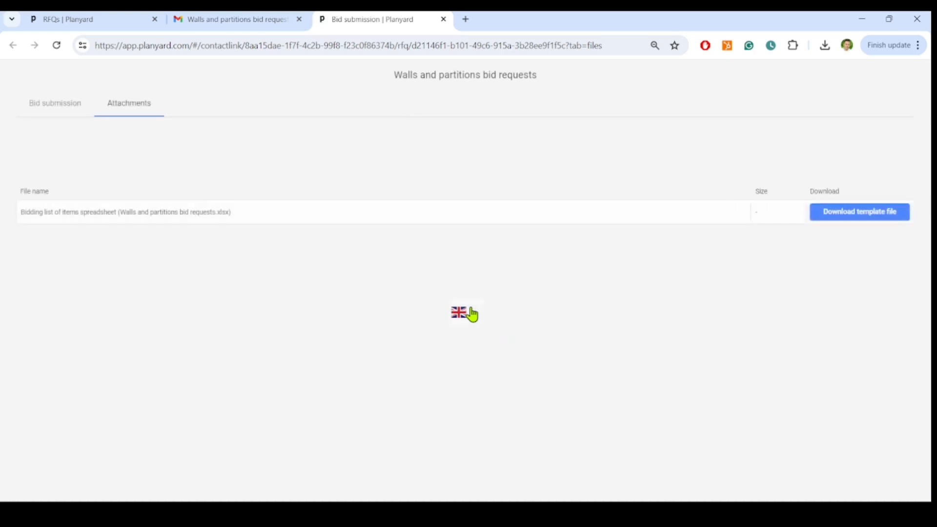
left_click(840, 215)
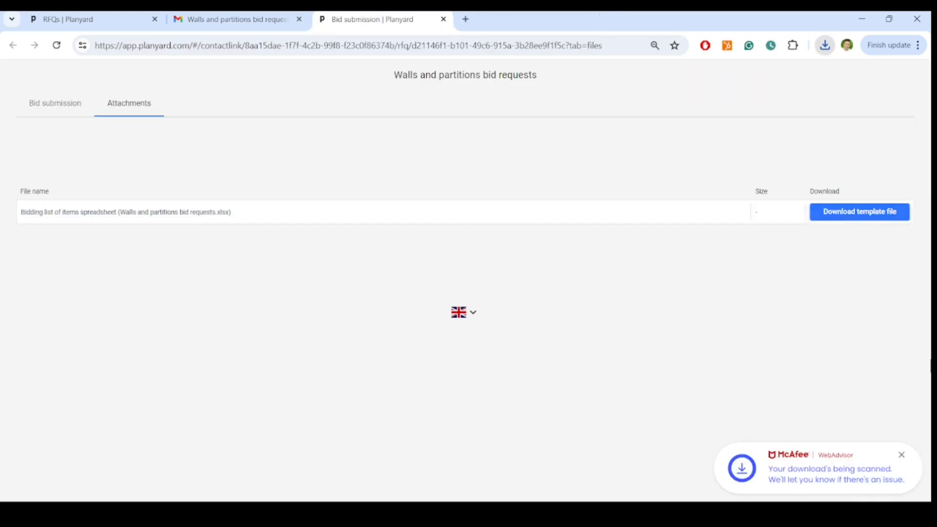
left_click(902, 455)
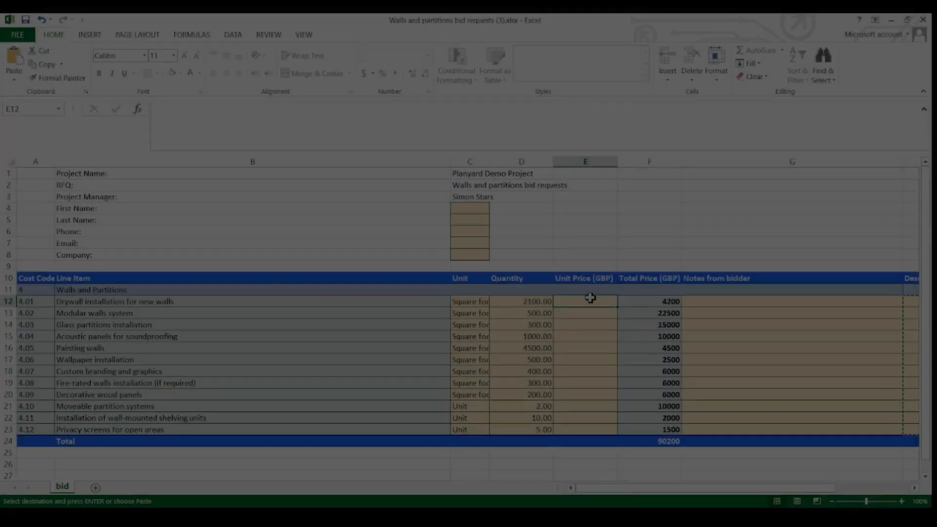
Step: In the Excel bid sheet, paste unit prices 2, 45, 50, 10, 1, 5, 15, 20, 30, 5000, 200 and 300 into E12:E23
type("2.00 45.00 50.00 10.00 1.00 5.00 15.00 20.00 30.00 5000.00 200.00 300.00")
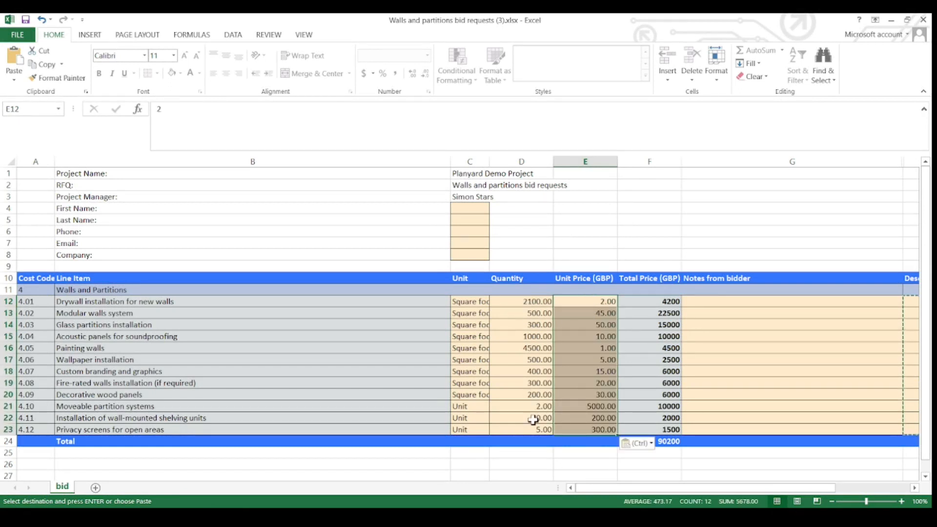
left_click(540, 464)
key("Escape")
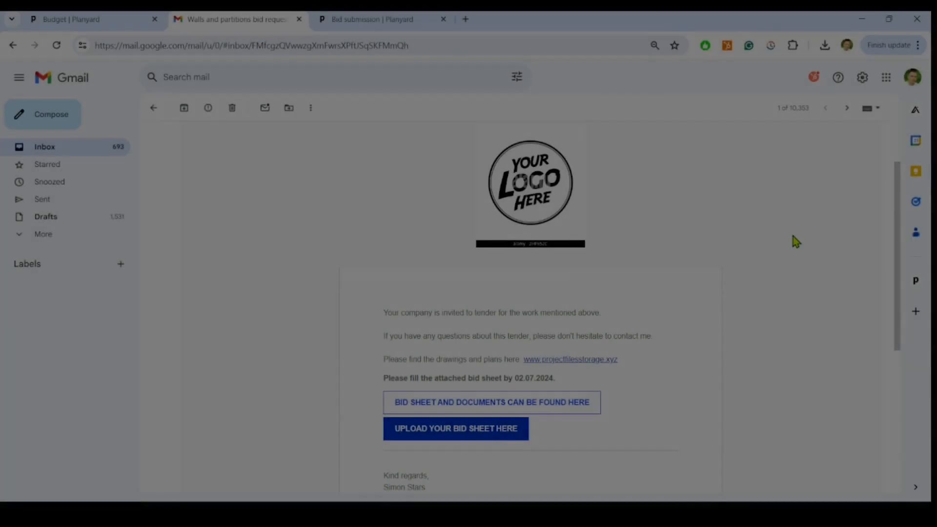
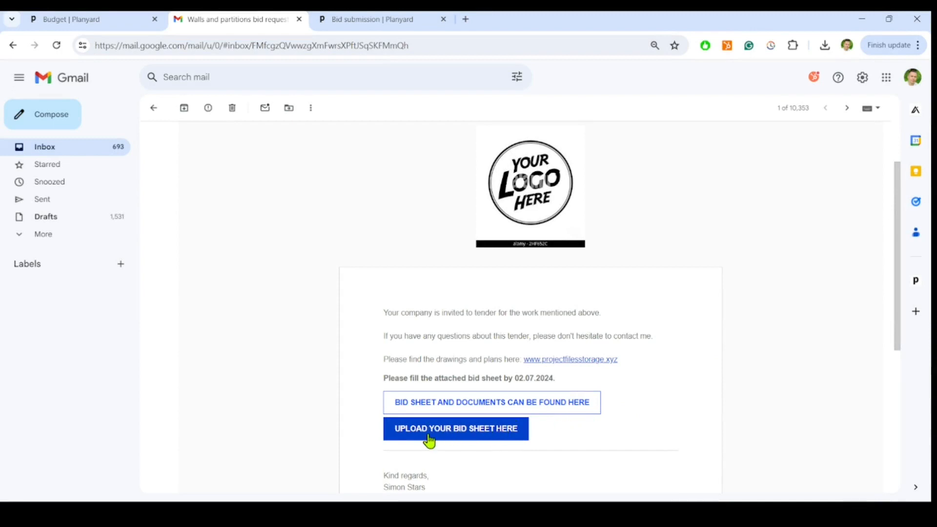
Step: Follow the bid sheet upload link in the Gmail invitation to the walls and partitions bid submission page
left_click(429, 432)
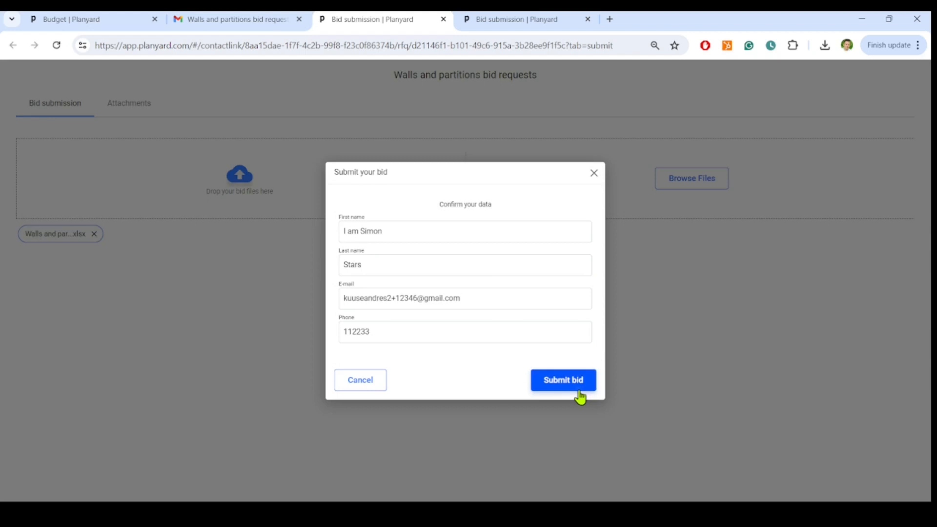
left_click(579, 392)
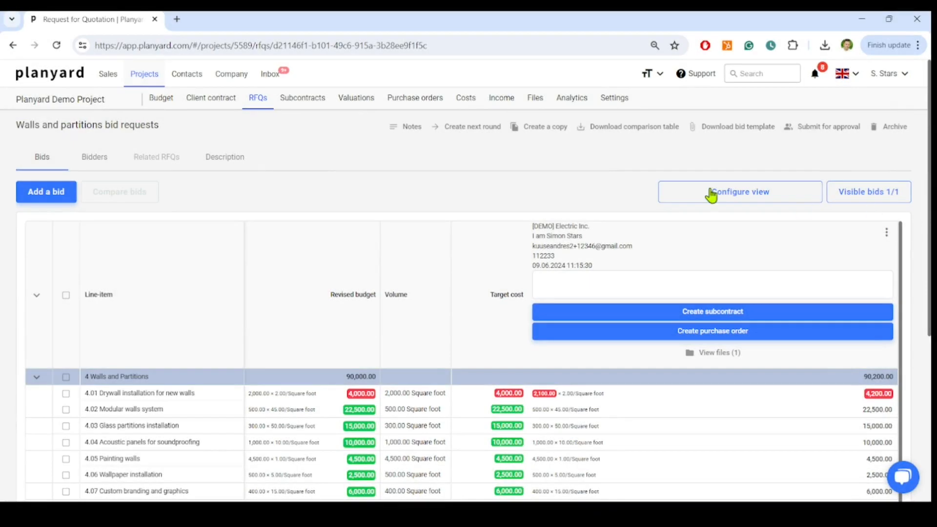
Step: In Planyard, open the Walls and partitions bid requests entry from the project's RFQ list
left_click(249, 105)
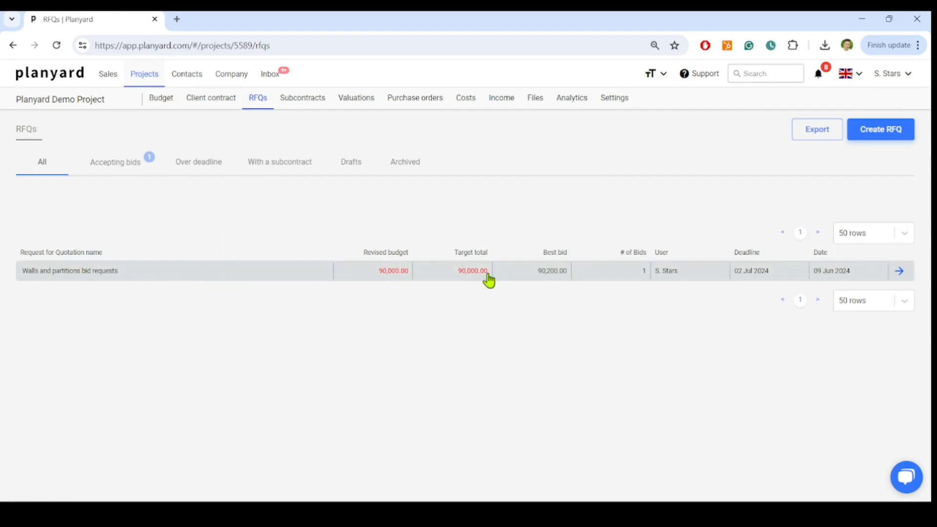
left_click(599, 270)
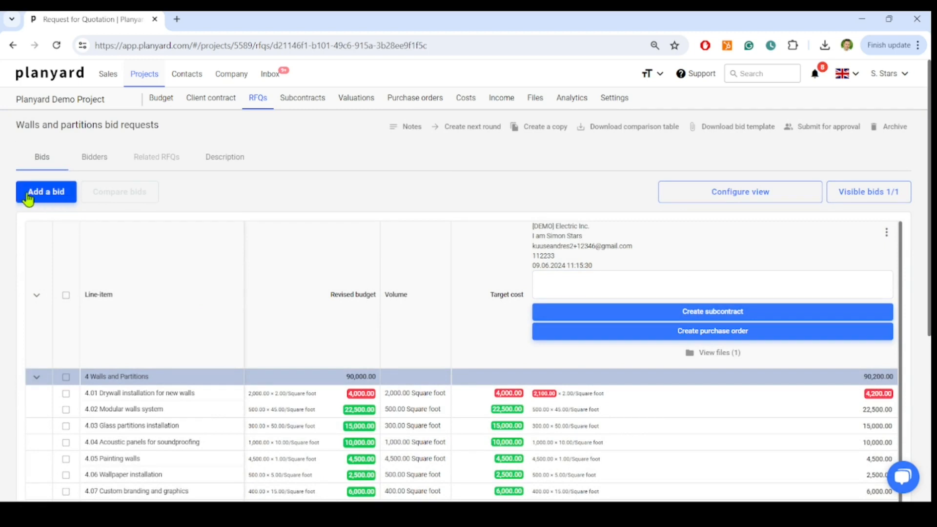
Step: Add a bid manually for the second listed bidder contact, at [DEMO] Electric Inc., with its bid file attached
left_click(52, 197)
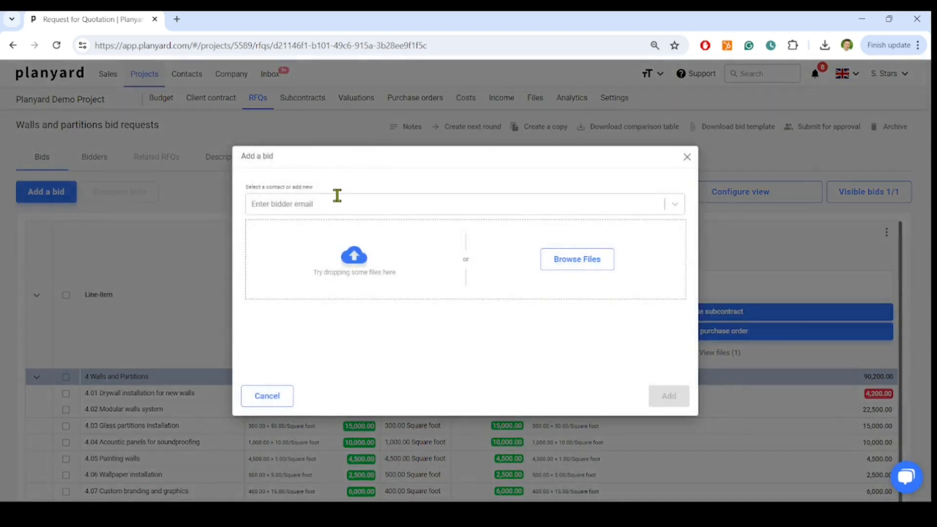
left_click(340, 205)
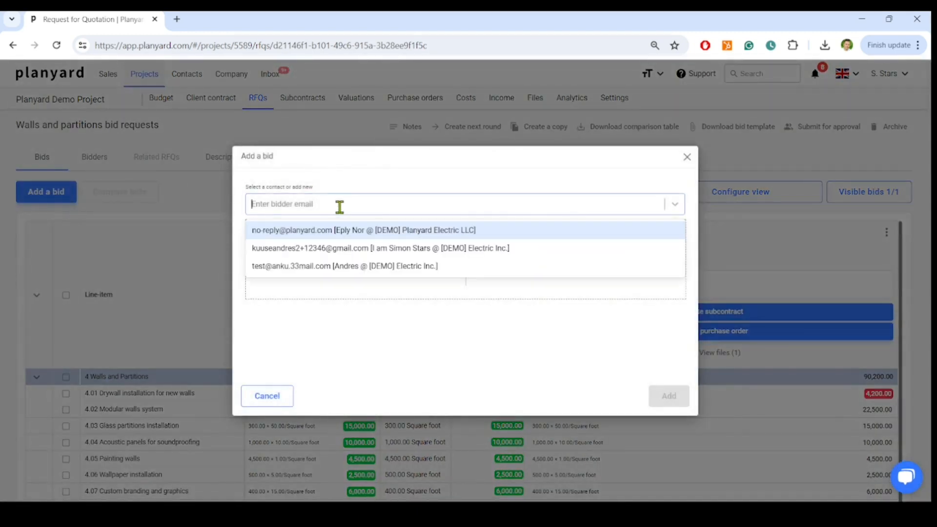
left_click(340, 248)
left_click(597, 261)
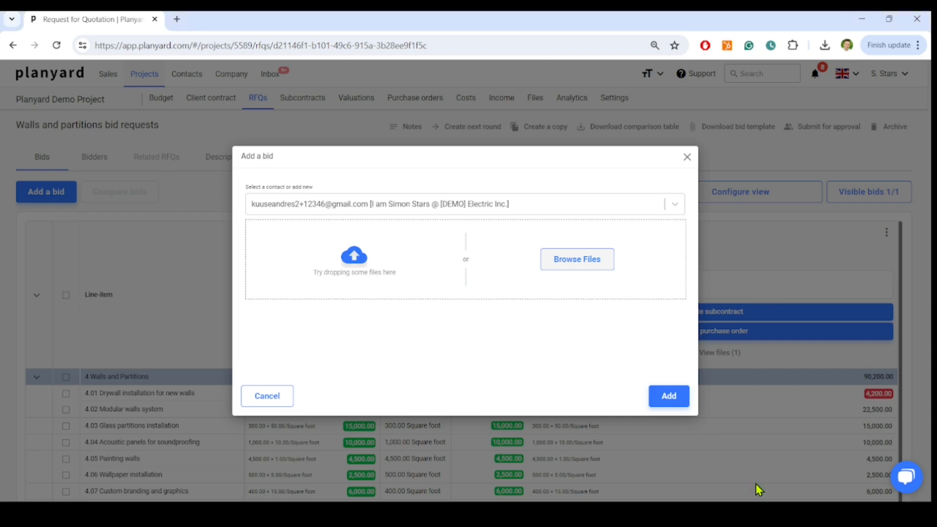
left_click(668, 400)
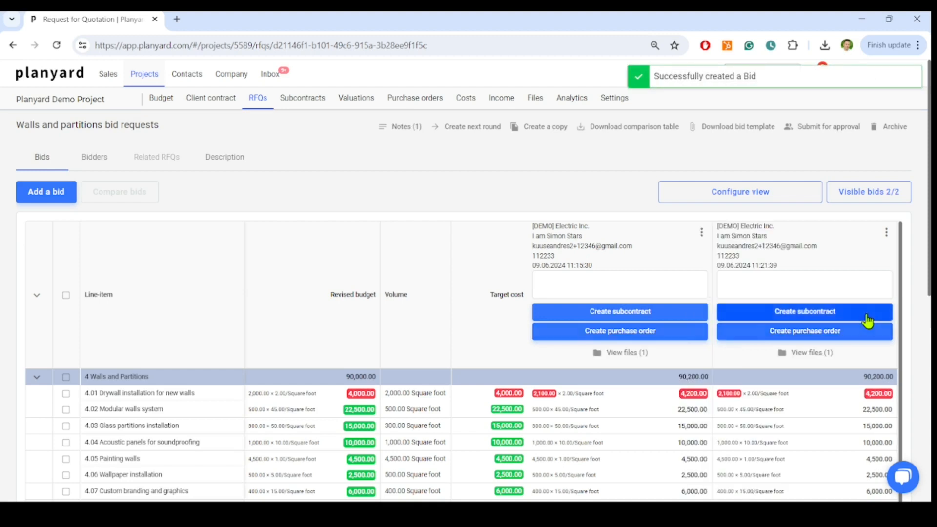
Step: In the request's bidder list, enter the comment "My comment" for the bidder with no decision
scroll(921, 303, "down", 1)
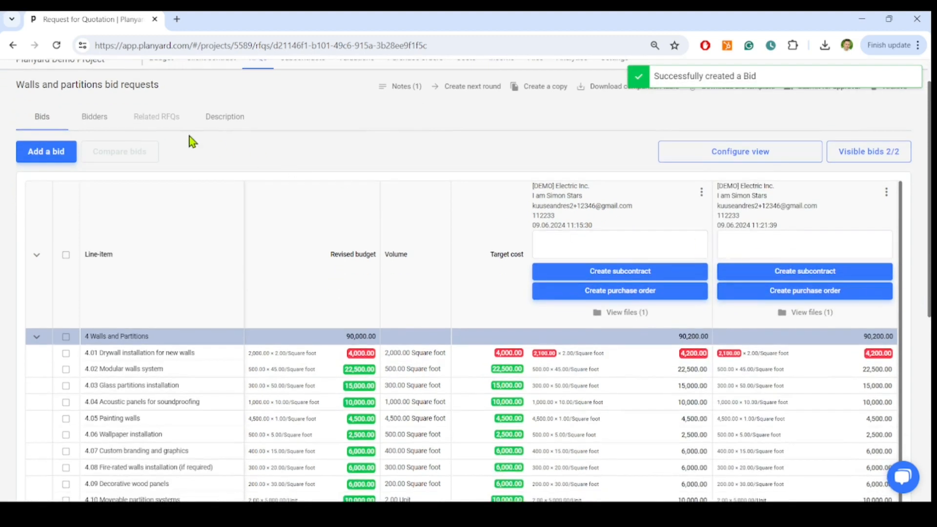
left_click(104, 120)
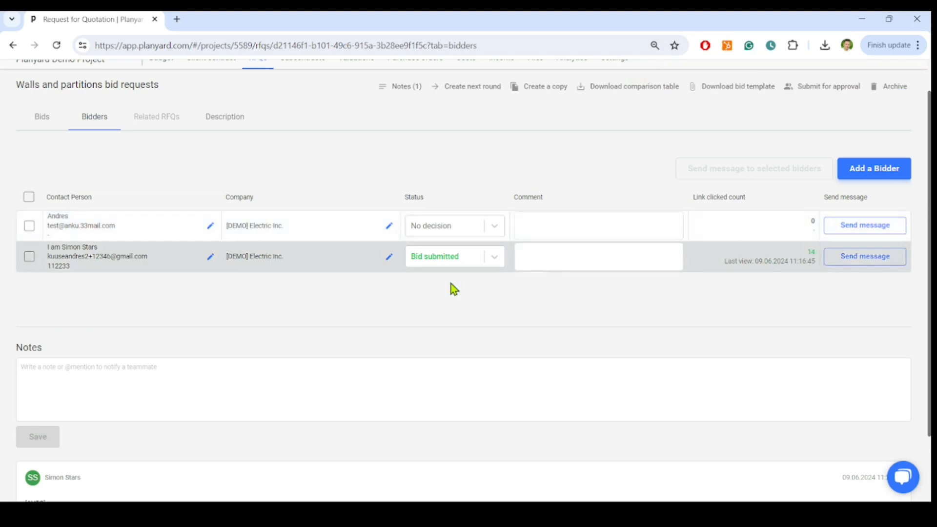
left_click_drag(73, 267, 47, 266)
left_click(585, 221)
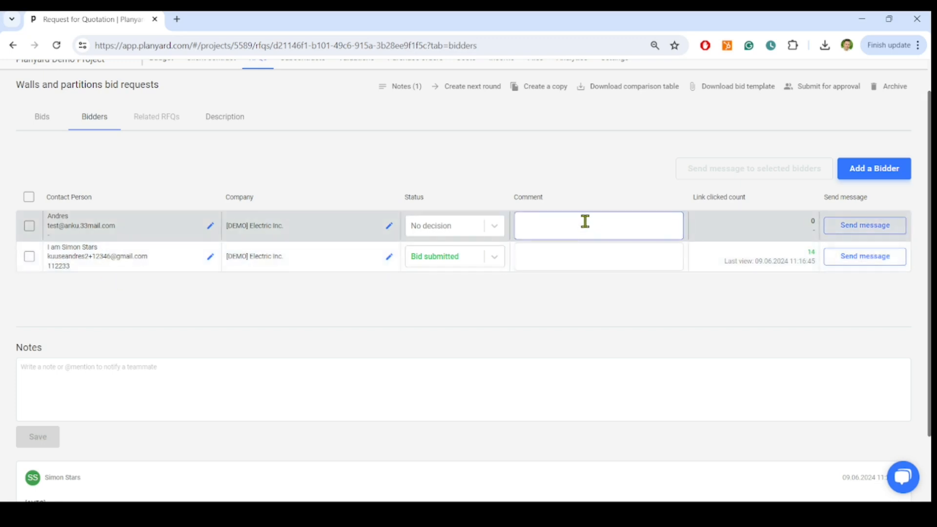
type("My comment")
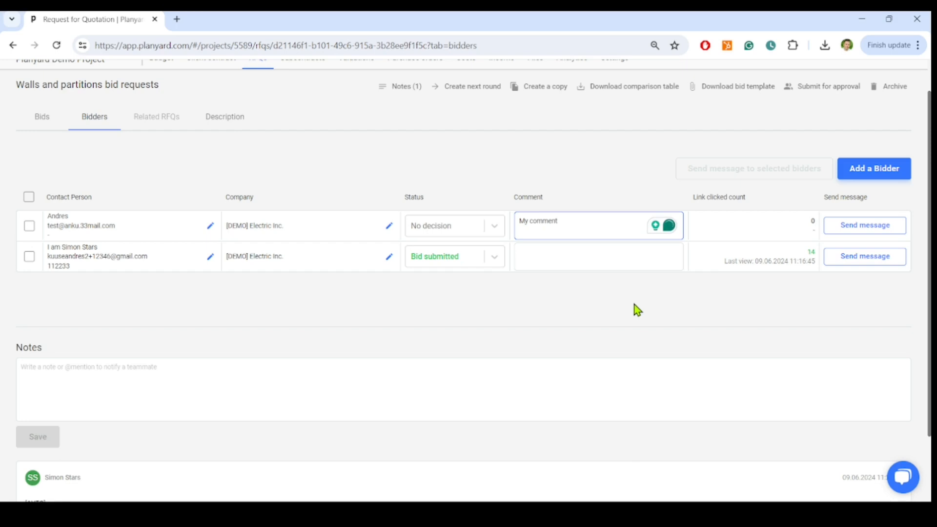
Step: In the bid comparison, set the first bid's unit price for 4.02 Modular walls system to 43 and save it
left_click(39, 121)
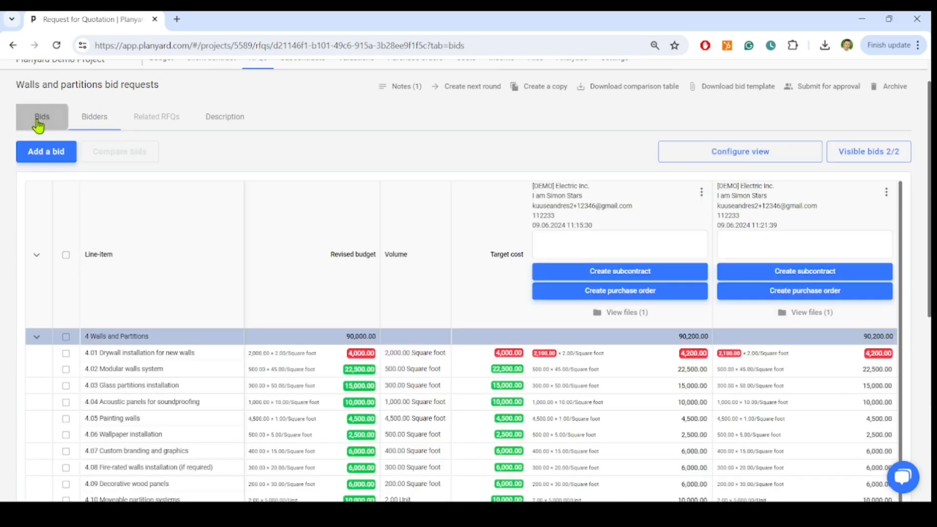
scroll(914, 201, "down", 3)
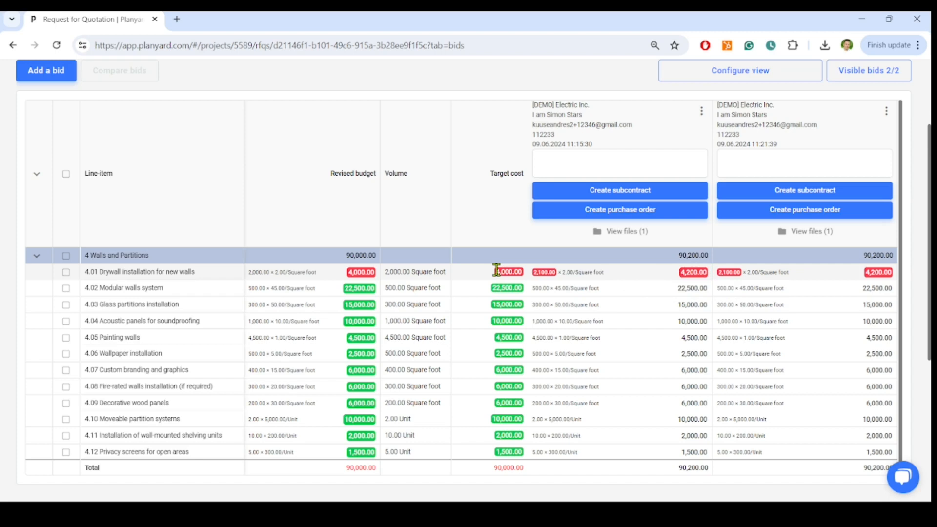
left_click(539, 289)
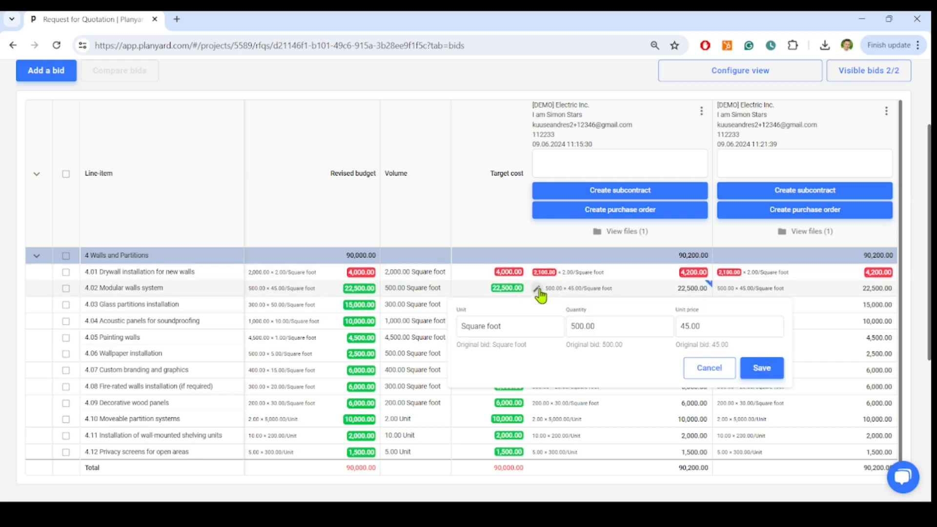
left_click(713, 322)
left_click_drag(714, 322, 680, 325)
type("43")
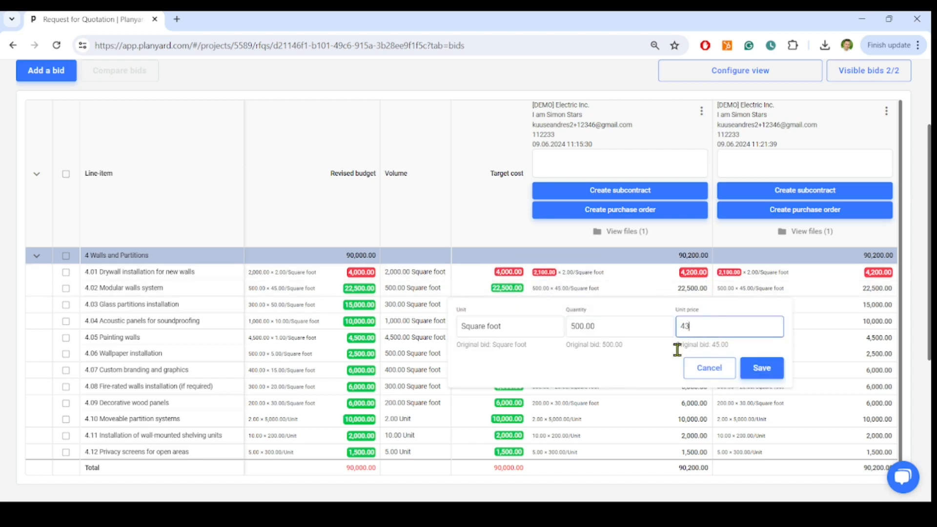
left_click(764, 370)
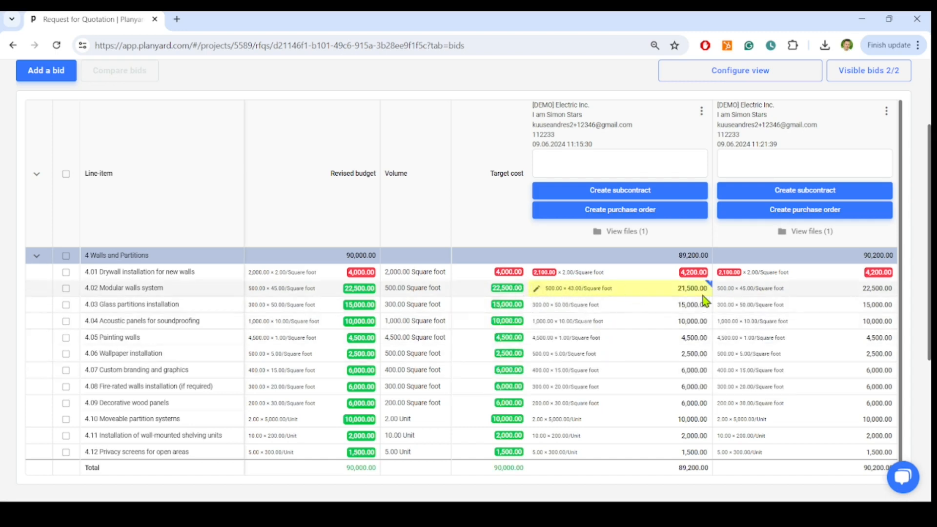
Step: Examine the first bid's available actions and the approver choices for document approval, closing the approval request unsent
scroll(411, 213, "up", 3)
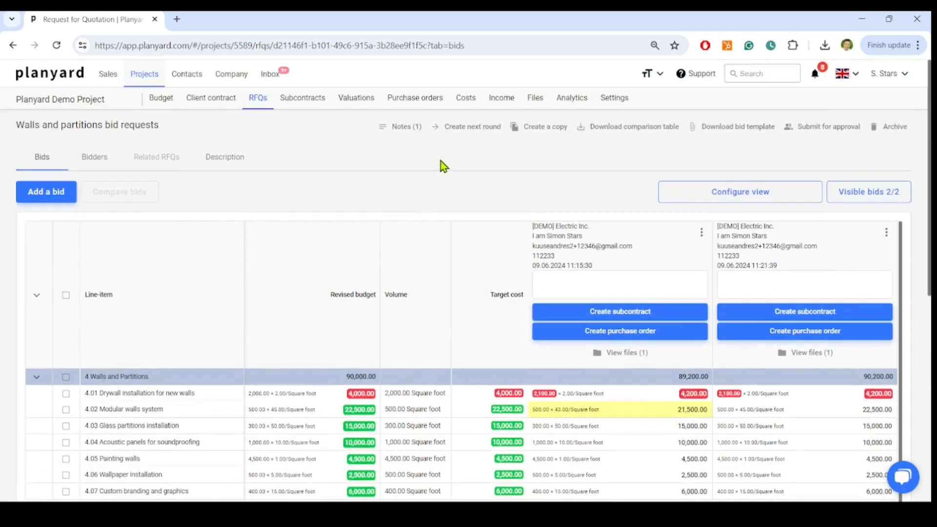
left_click(699, 231)
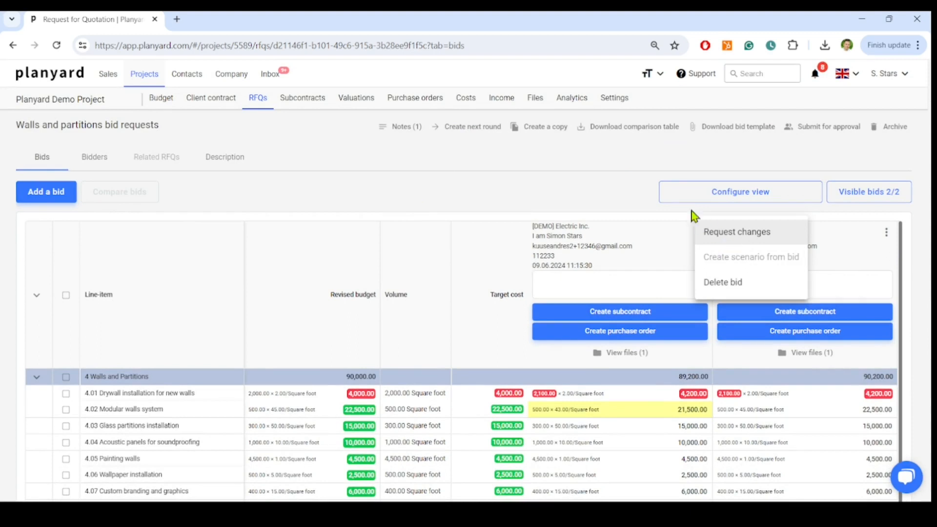
left_click(637, 169)
left_click(815, 128)
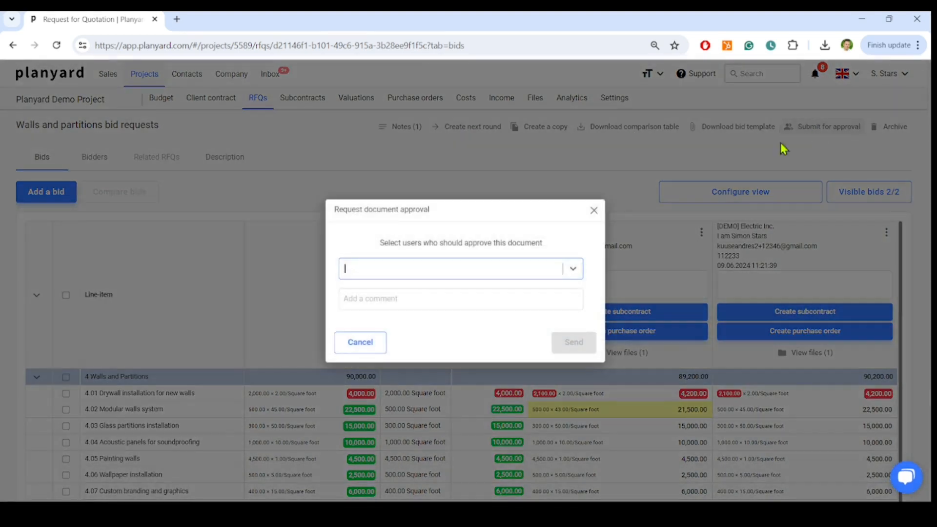
left_click(573, 268)
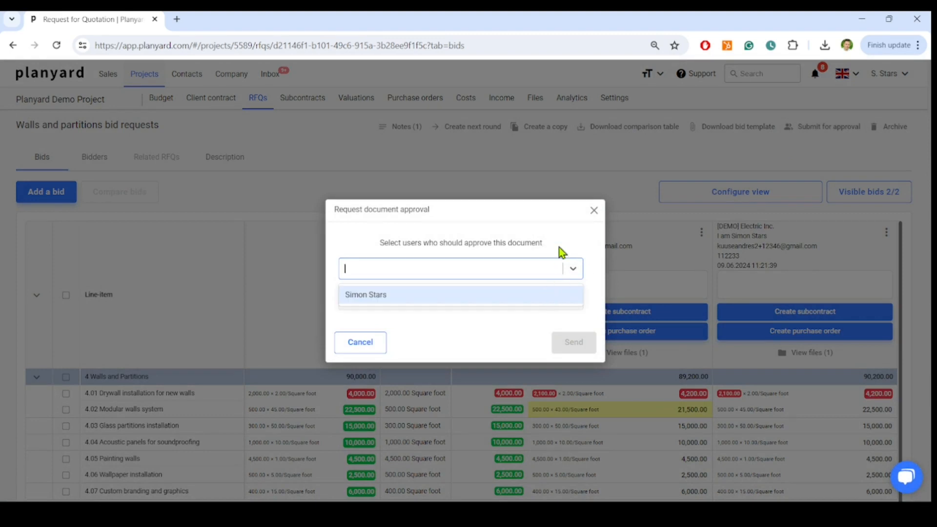
left_click(594, 213)
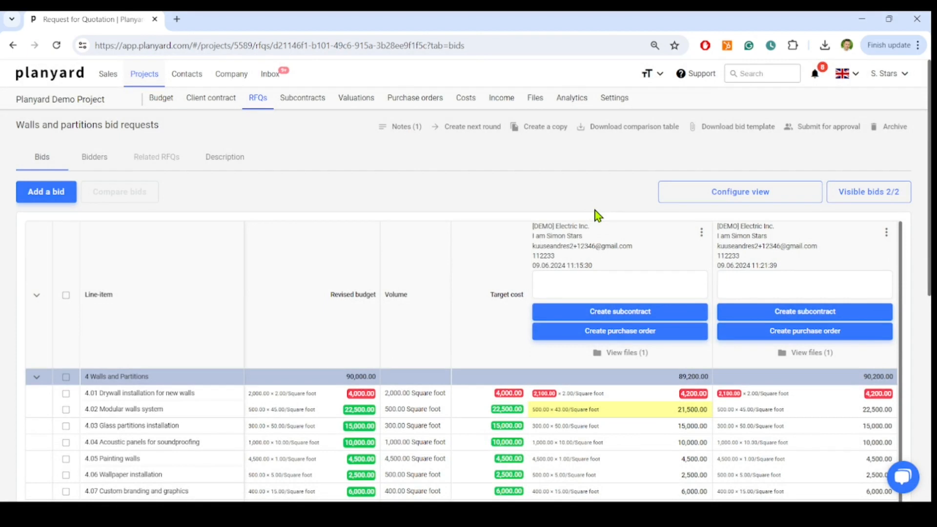
Step: Add the comment "My comments" to the first [DEMO] Electric Inc. bid in the comparison
left_click(592, 284)
type("My comments")
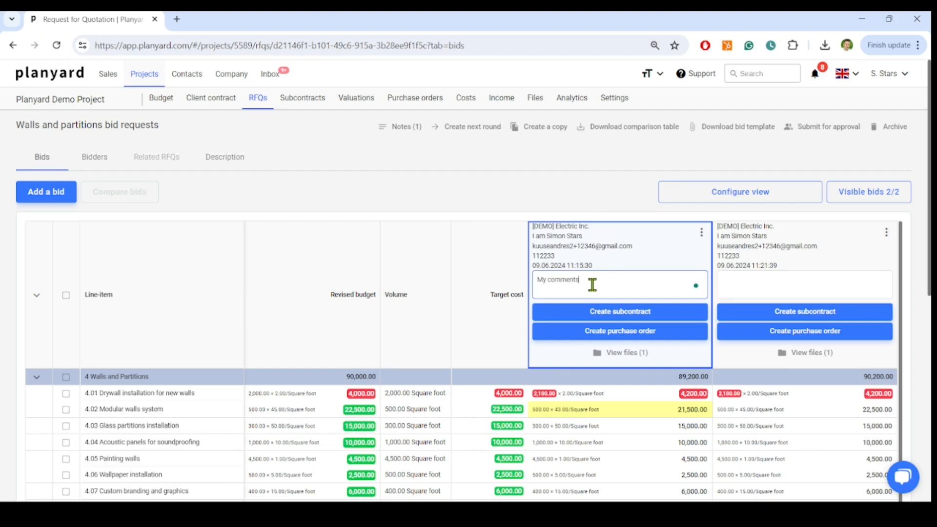
left_click(623, 197)
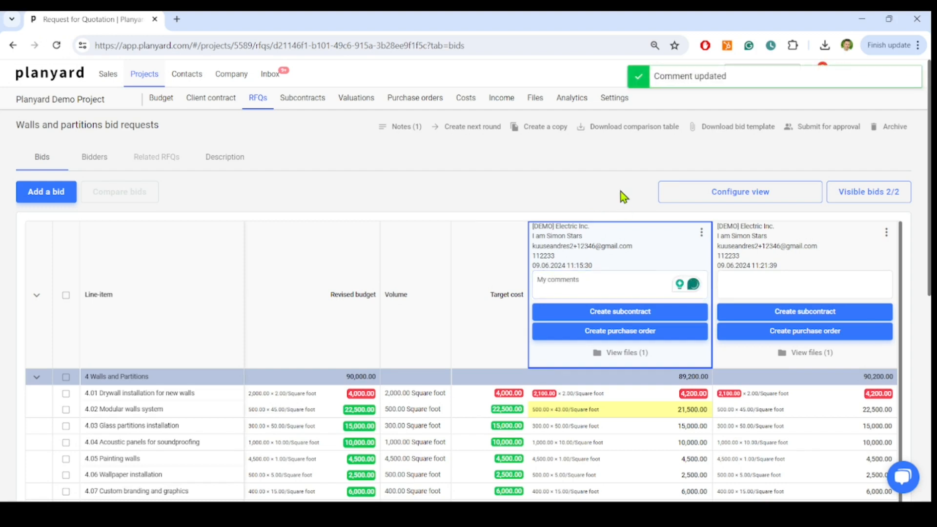